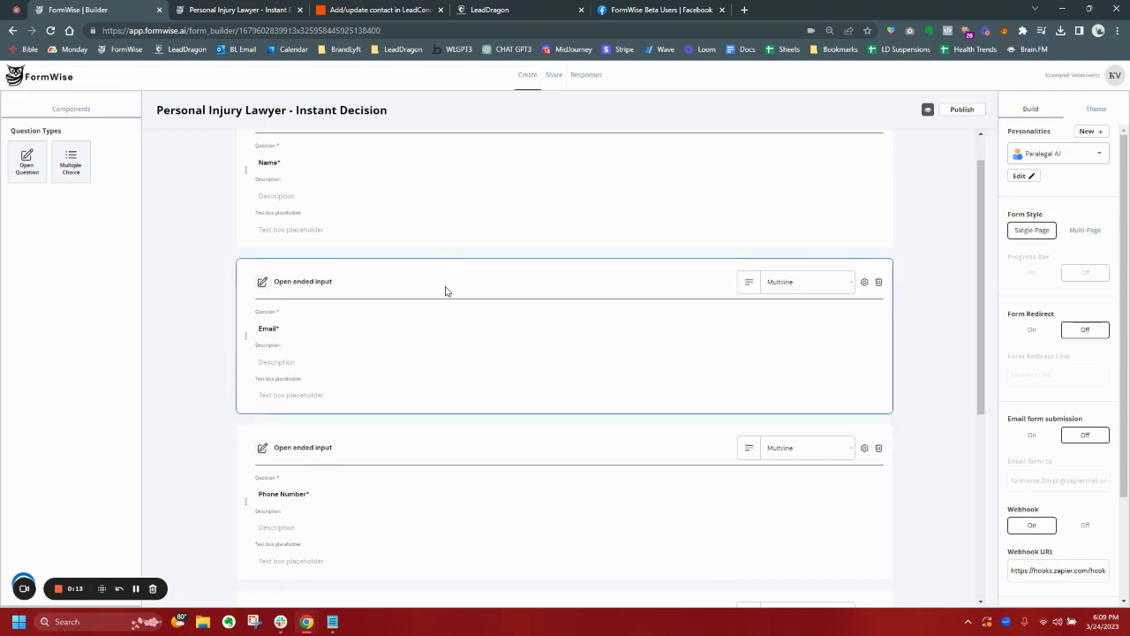
Open the Paralegal AI personality to review its injury-qualifying instructions.
scroll(447, 291, "up", 1)
scroll(506, 492, "down", 4)
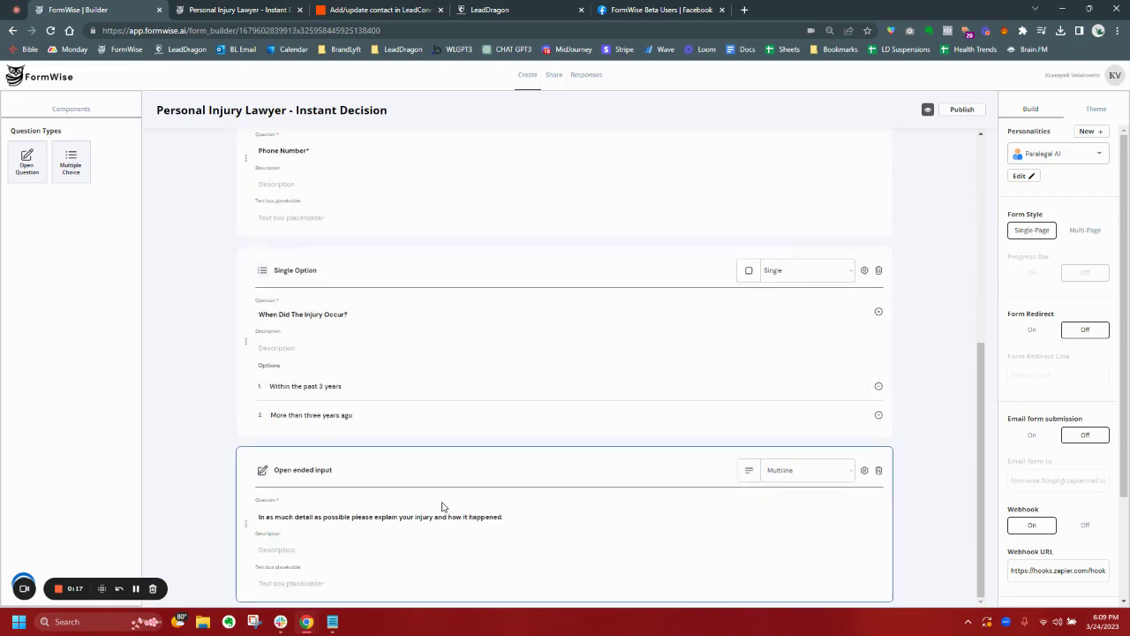
scroll(472, 188, "up", 4)
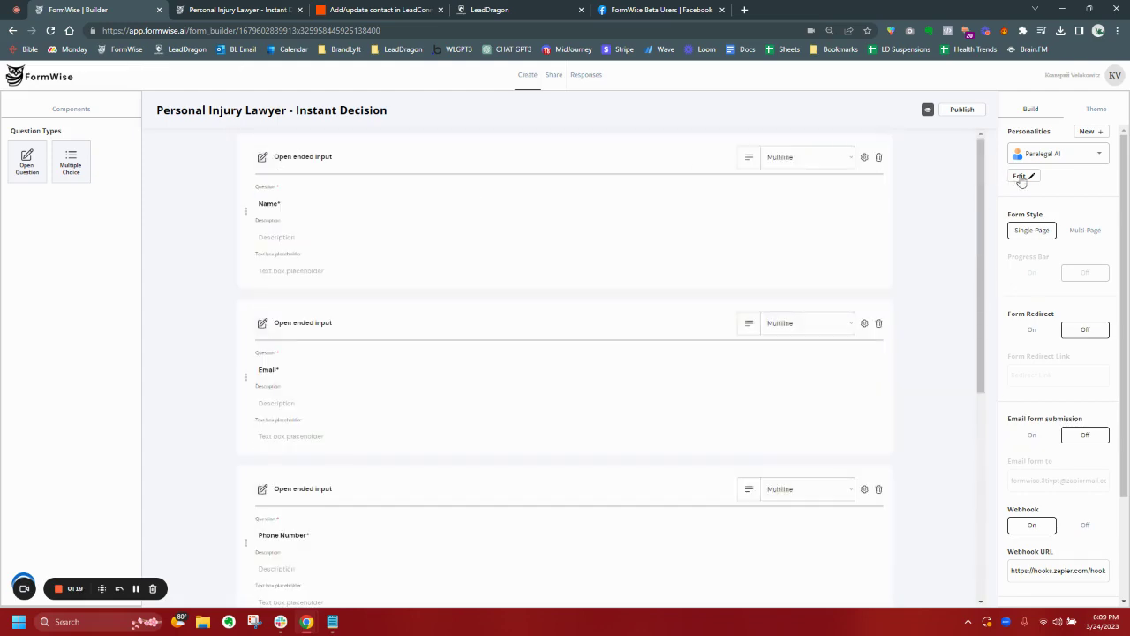
left_click(1020, 175)
scroll(573, 290, "up", 2, "ctrl")
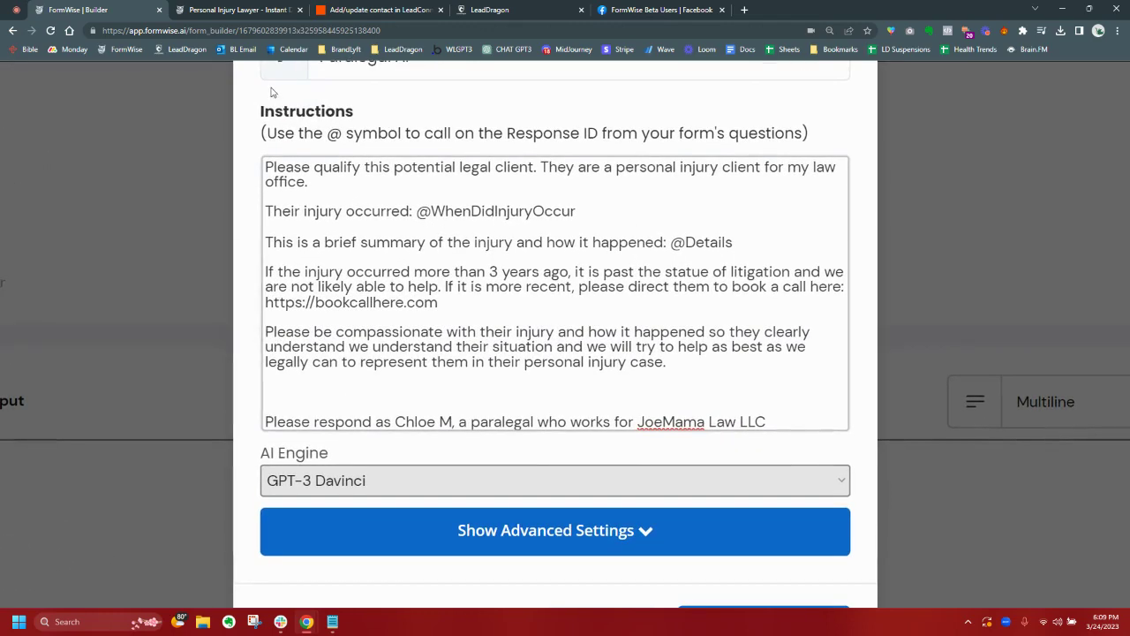
Check the live form, then reveal the GPT-3 Davinci, temperature 0.00, max length 2070 settings.
left_click(237, 11)
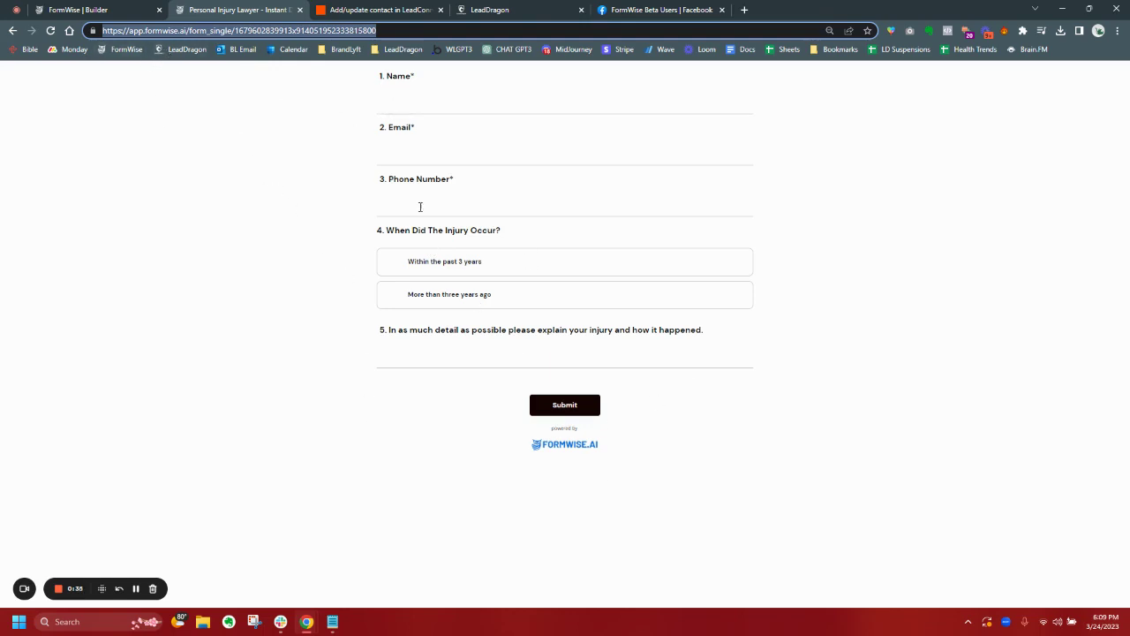
left_click(126, 8)
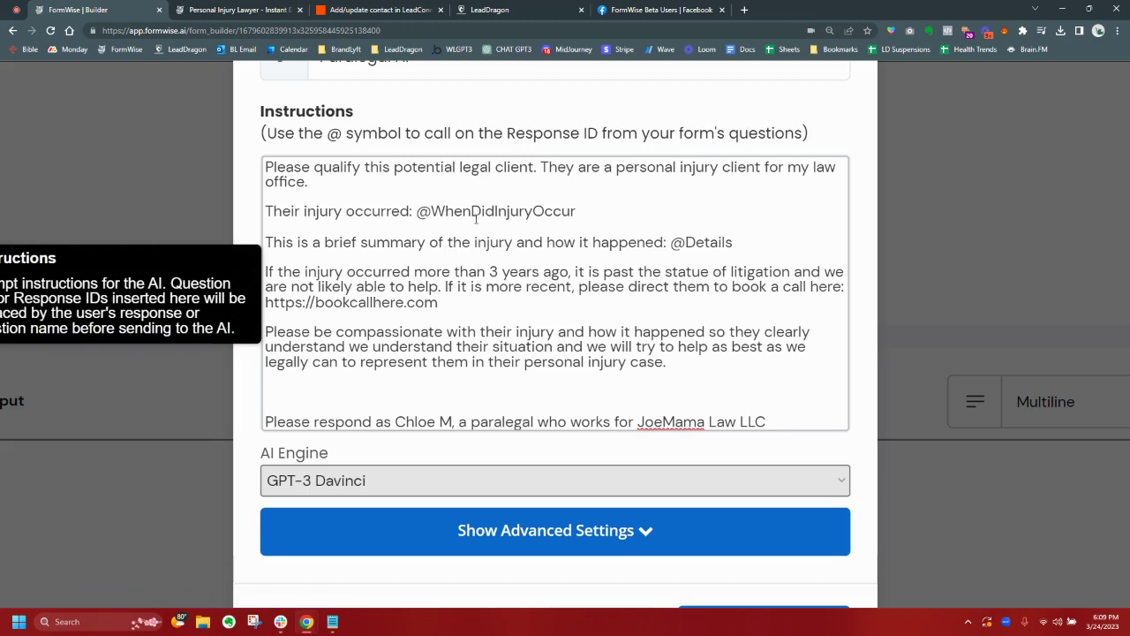
scroll(673, 255, "down", 1)
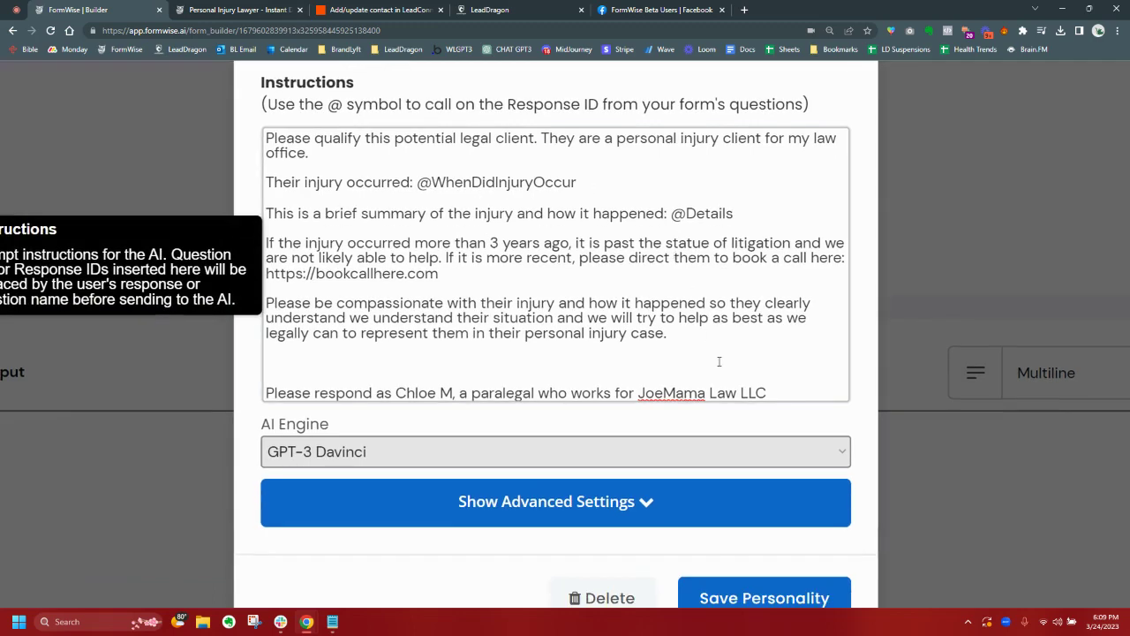
key("ctrl+minus")
key("ctrl+minus")
key("ctrl+minus")
key("ctrl+minus")
key("ctrl+minus")
key("ctrl+minus")
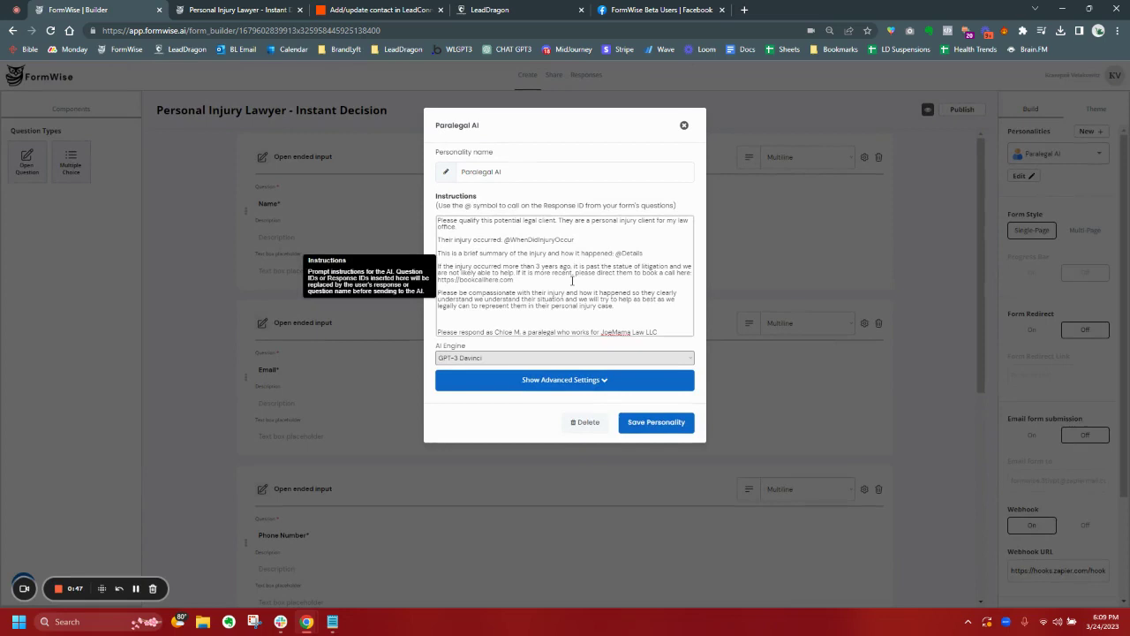
left_click(536, 379)
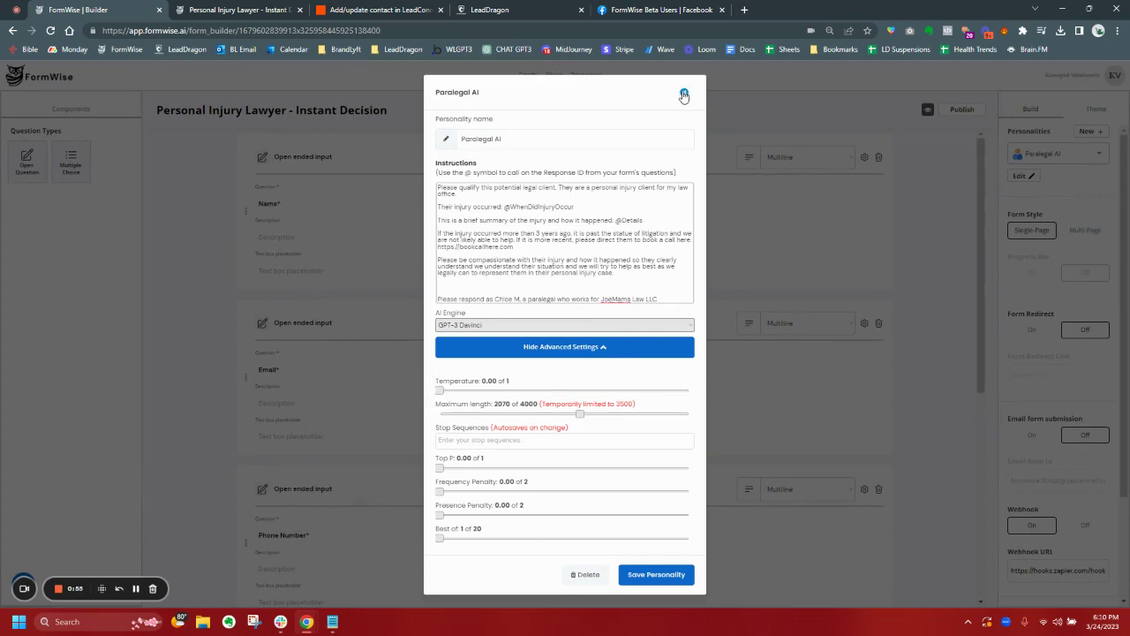
left_click(656, 575)
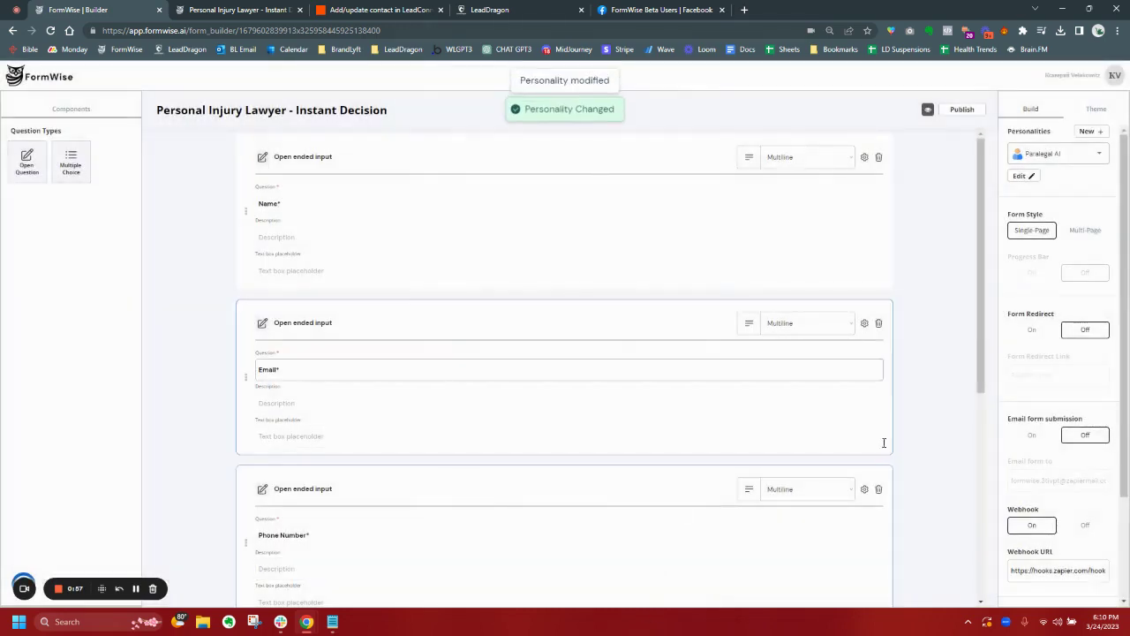
scroll(1075, 396, "down", 1)
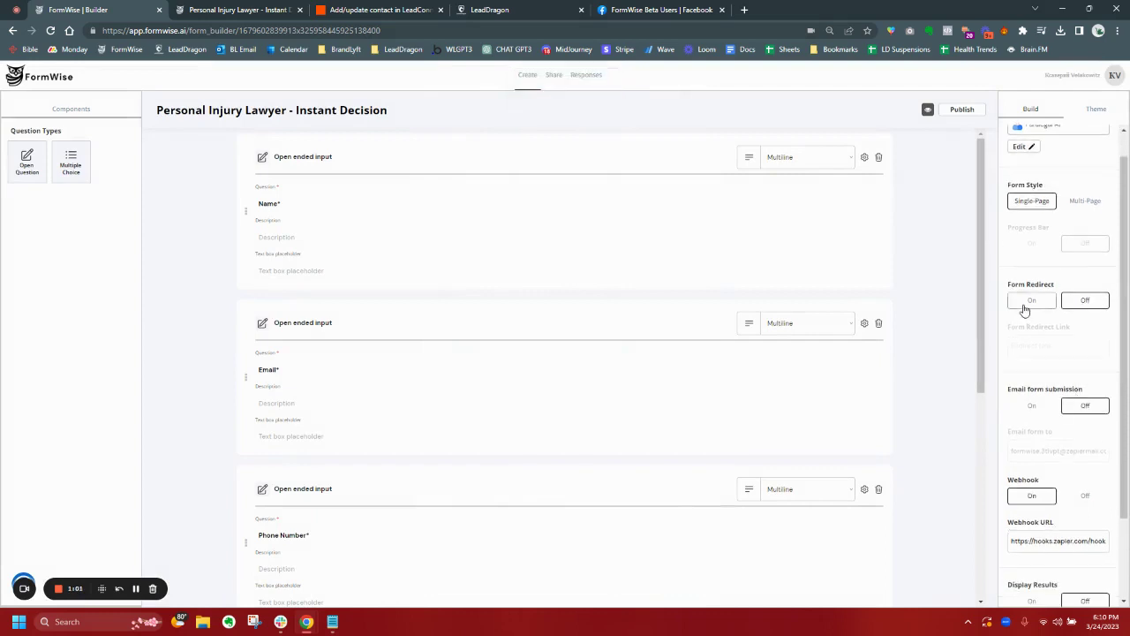
scroll(1024, 309, "down", 3)
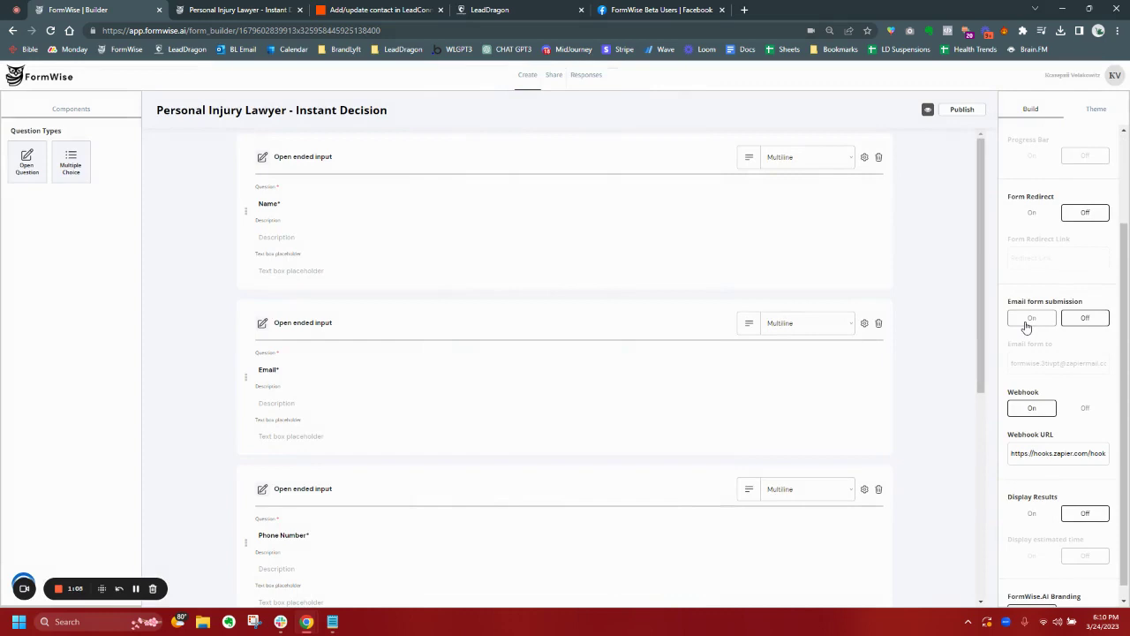
scroll(1026, 326, "down", 1)
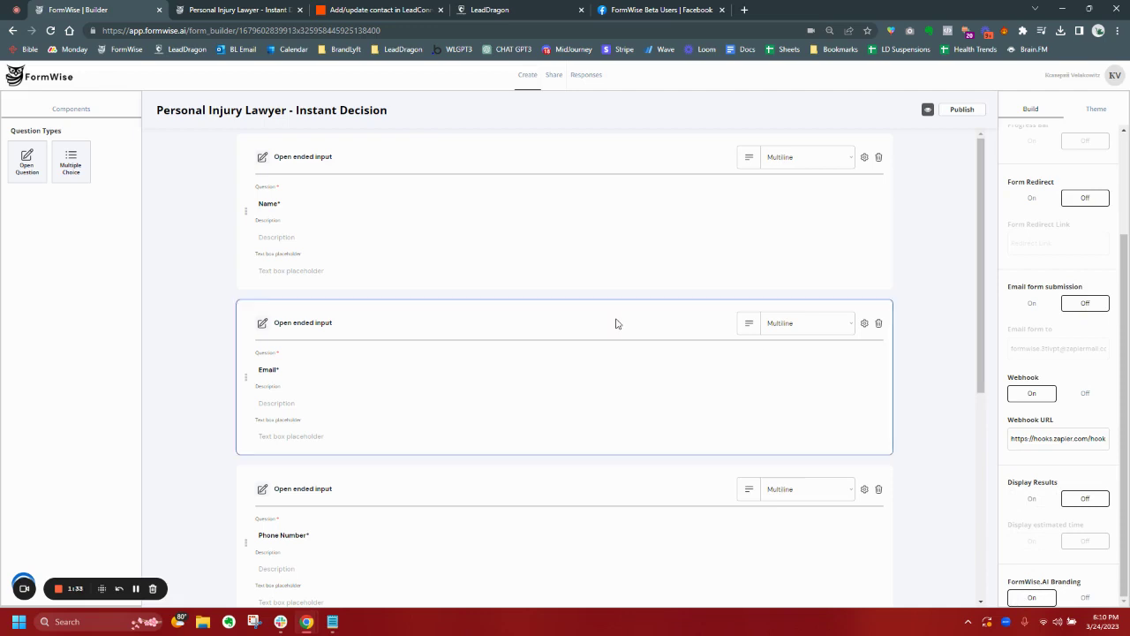
On the live form, enter the test lead's name, email address and phone number.
left_click(244, 8)
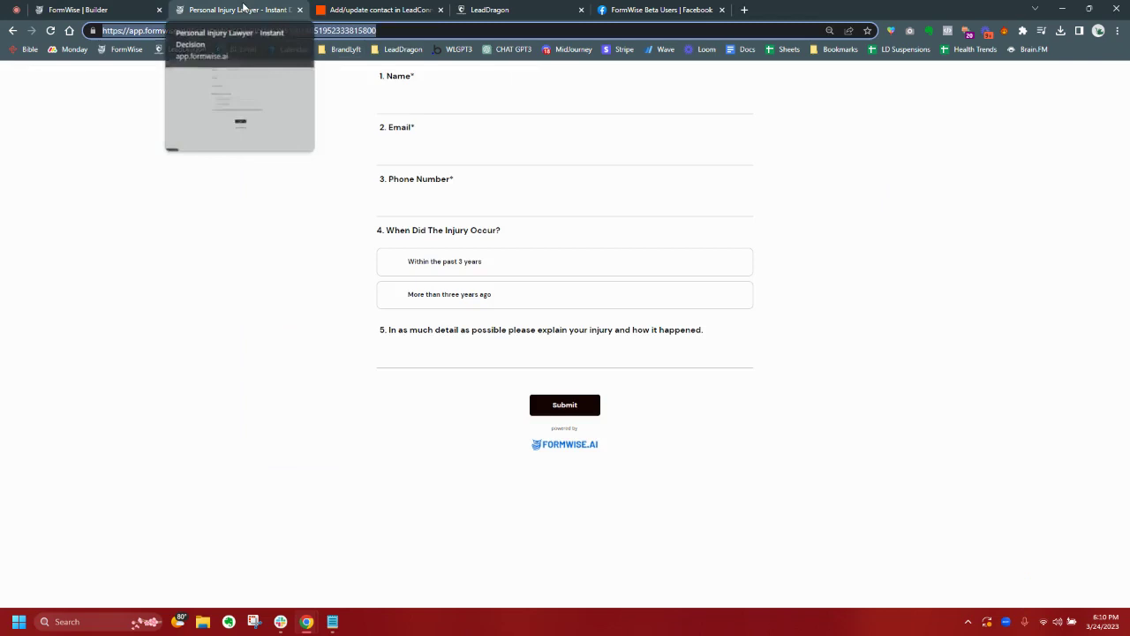
left_click(448, 98)
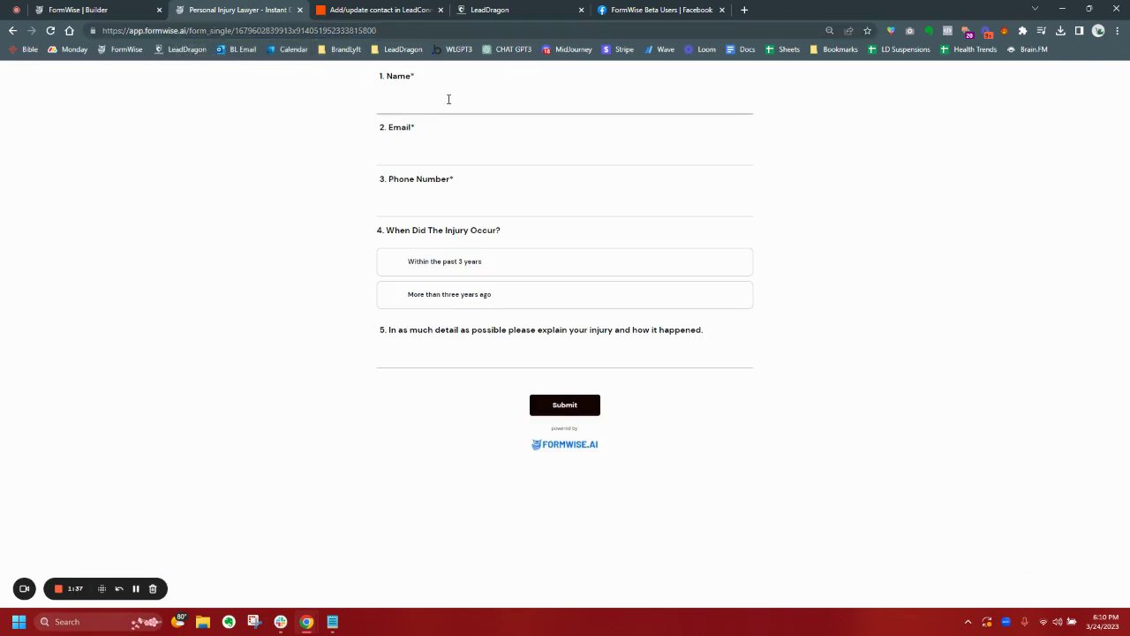
key("Tab")
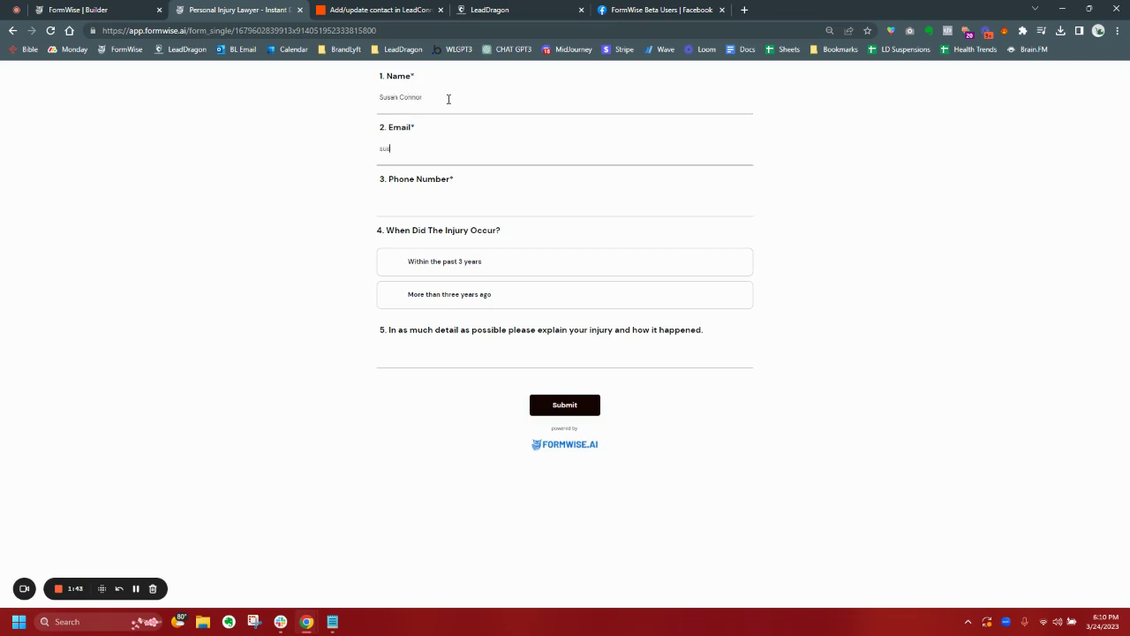
key("Tab")
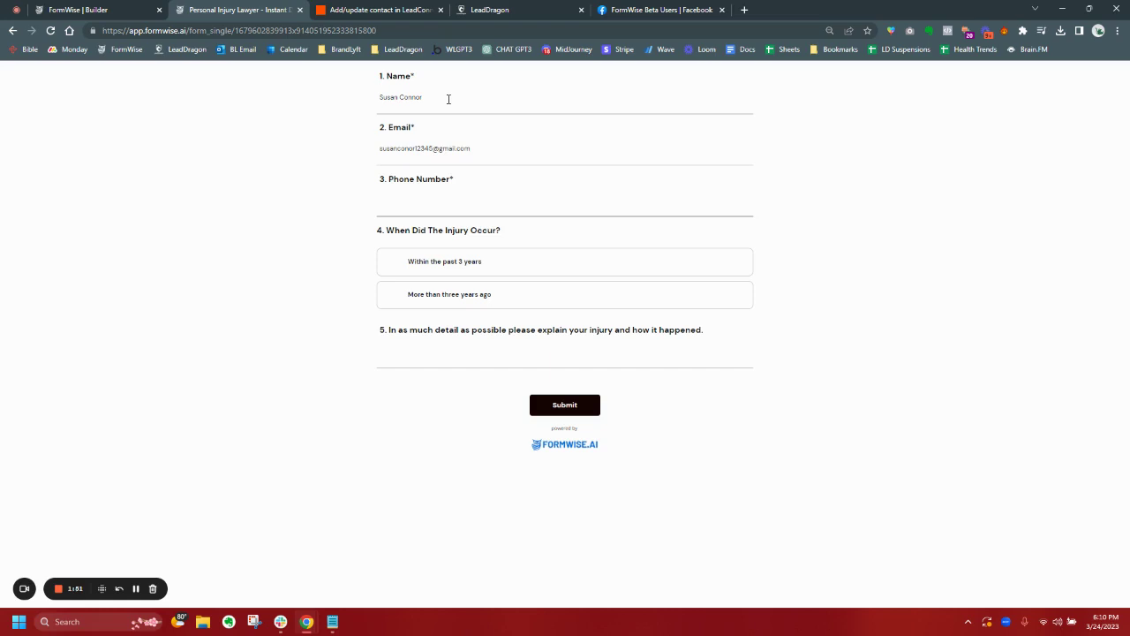
left_click(329, 252)
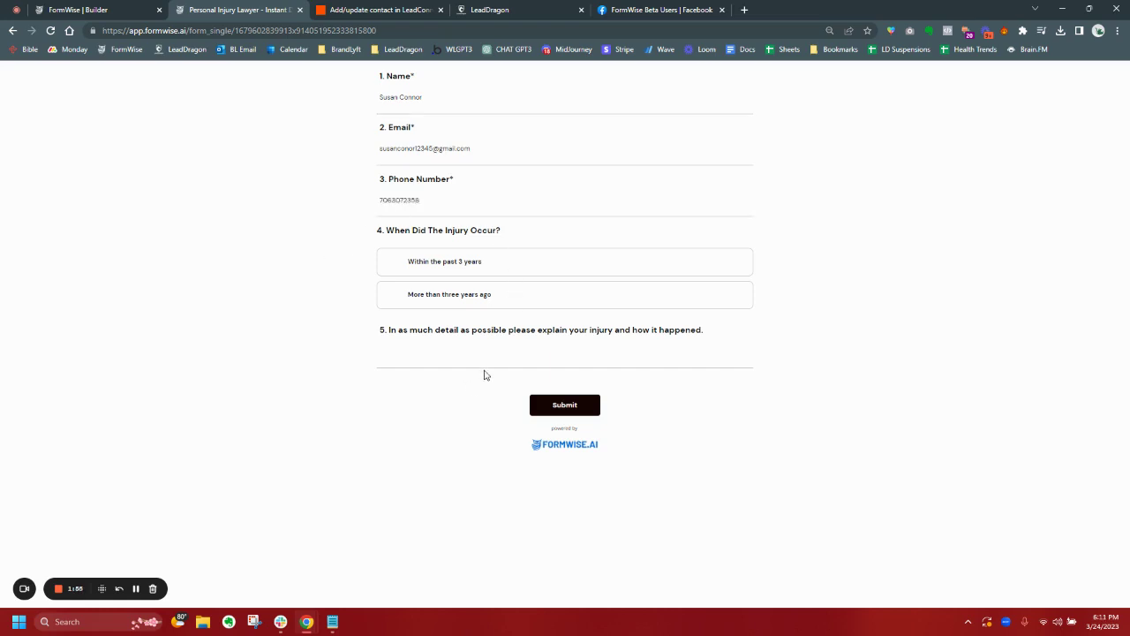
Choose 'Within the past 3 years' and describe the injury: 'I feell off my horse at work and my employer has fired me'.
left_click(417, 270)
left_click(454, 358)
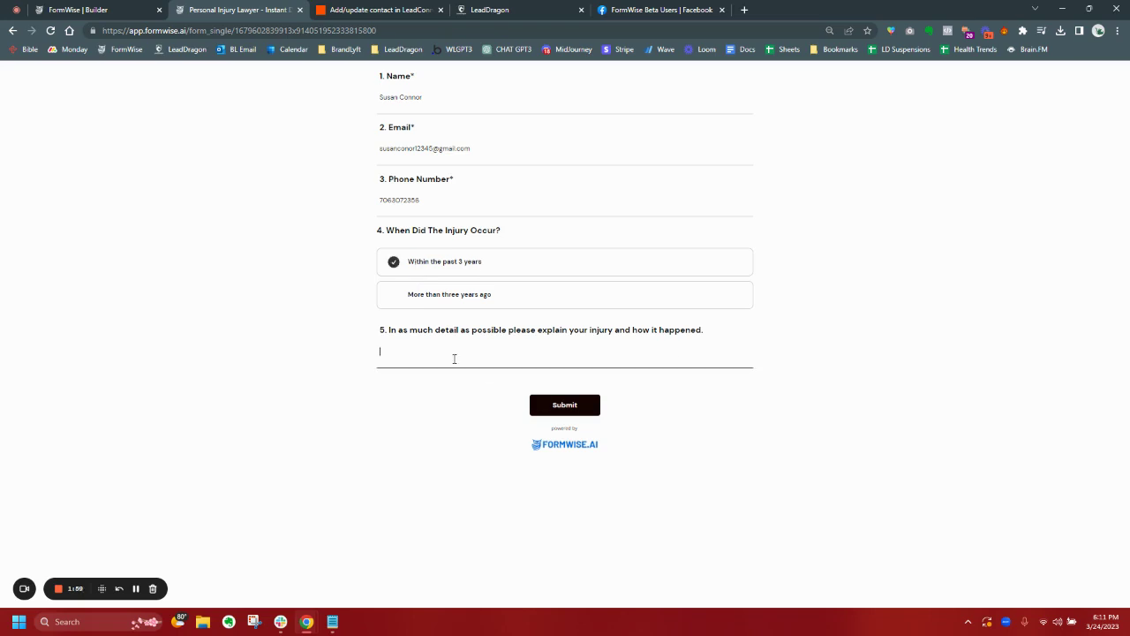
type("I feell off my horse at work and my employer ha")
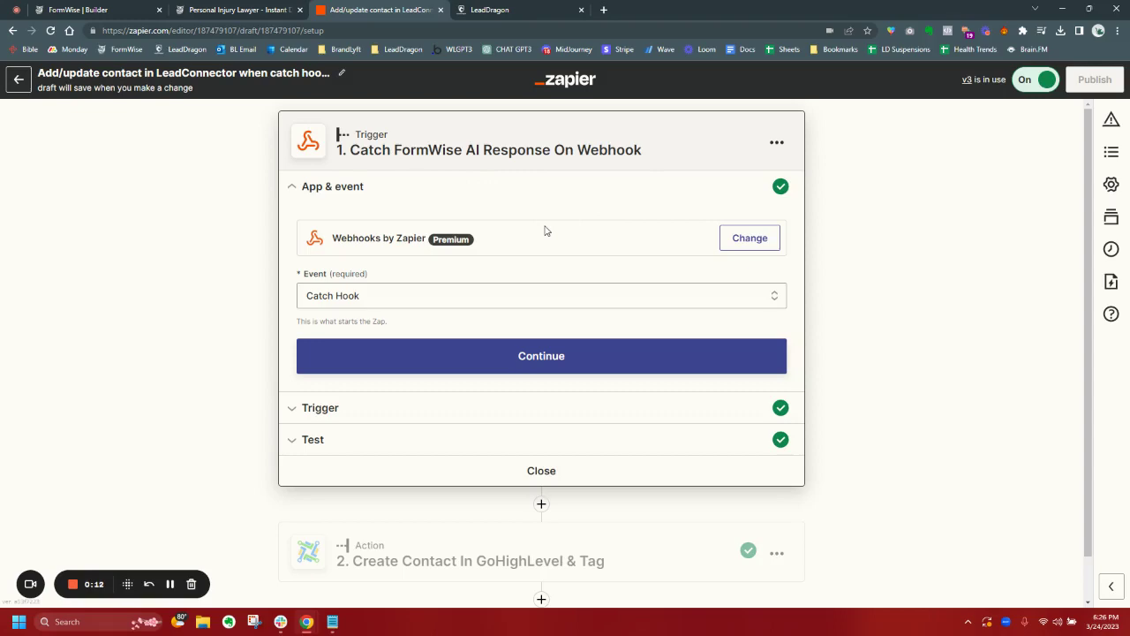
Continue past the webhook trigger settings to its test sample.
scroll(544, 230, "down", 1)
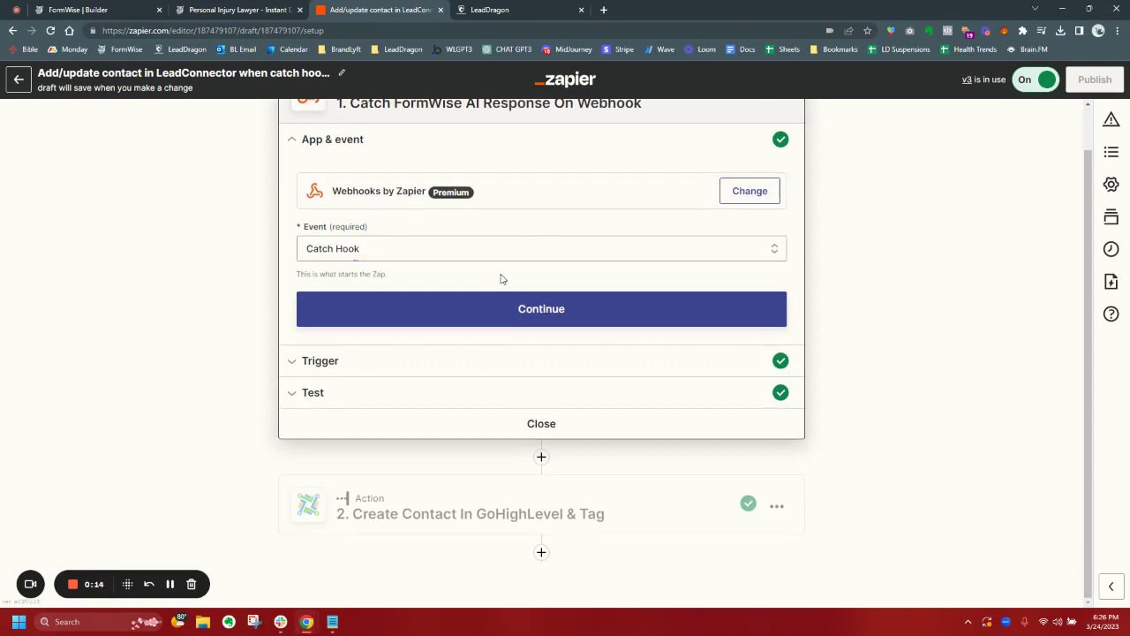
left_click(517, 314)
left_click(439, 343)
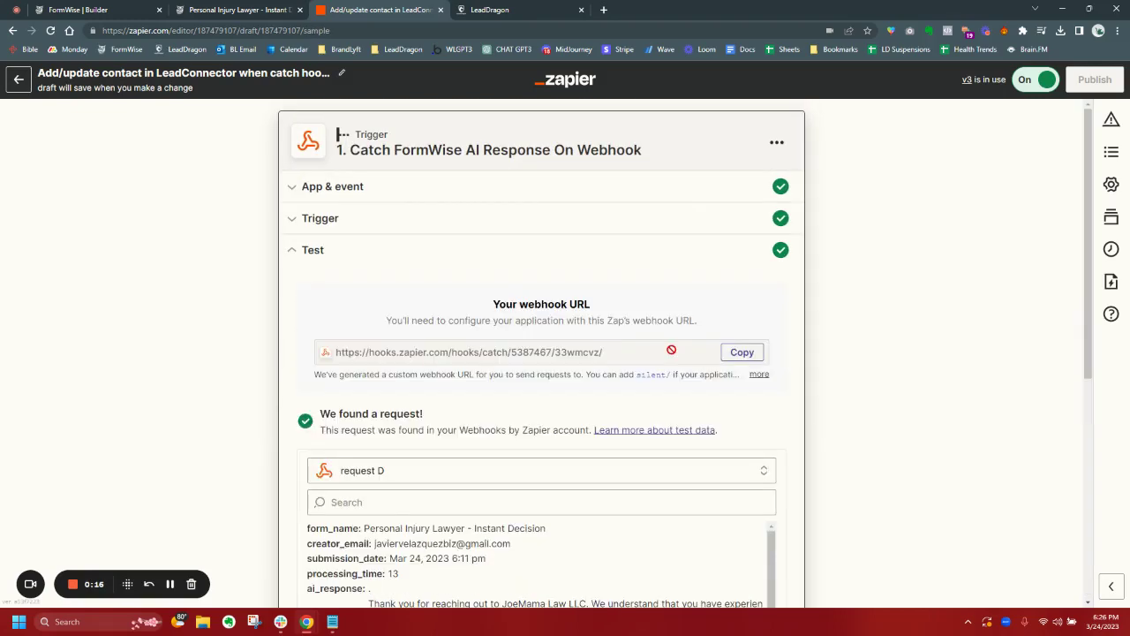
Review the caught FormWise request data and expand the Create Contact In GoHighLevel & Tag action.
scroll(803, 344, "down", 3)
scroll(807, 374, "down", 1)
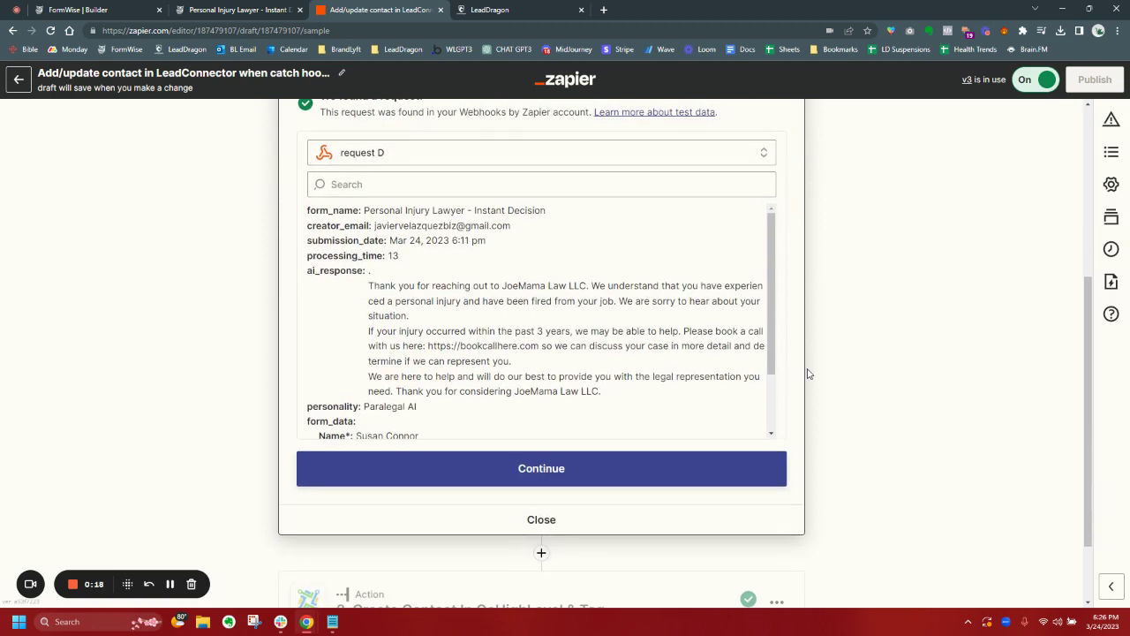
scroll(584, 357, "down", 1)
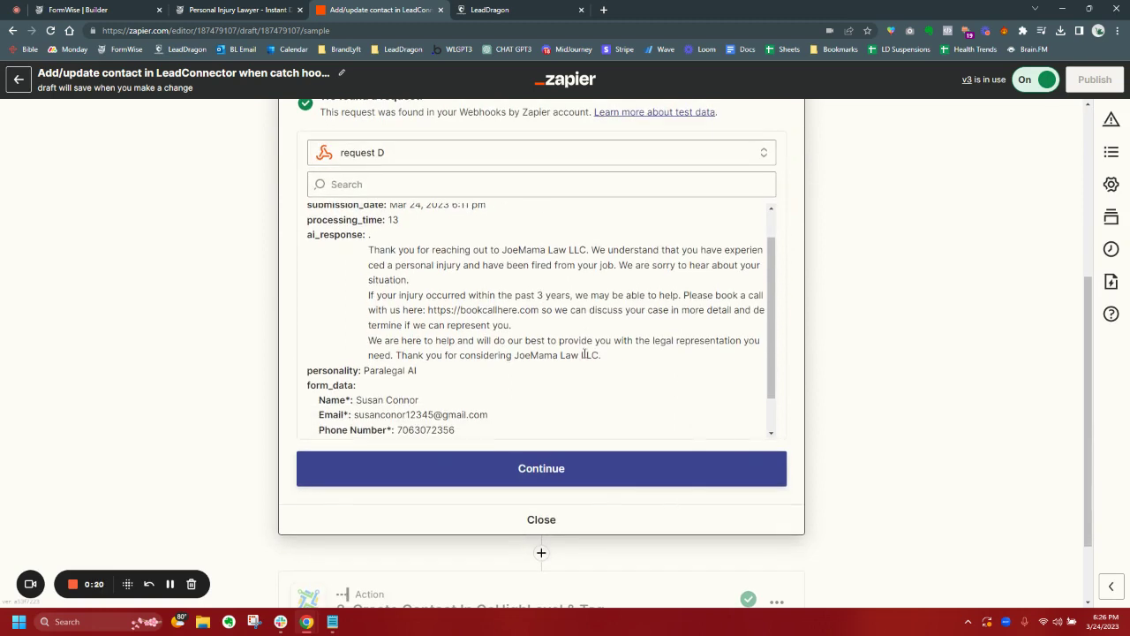
scroll(464, 269, "up", 1)
scroll(465, 269, "down", 2)
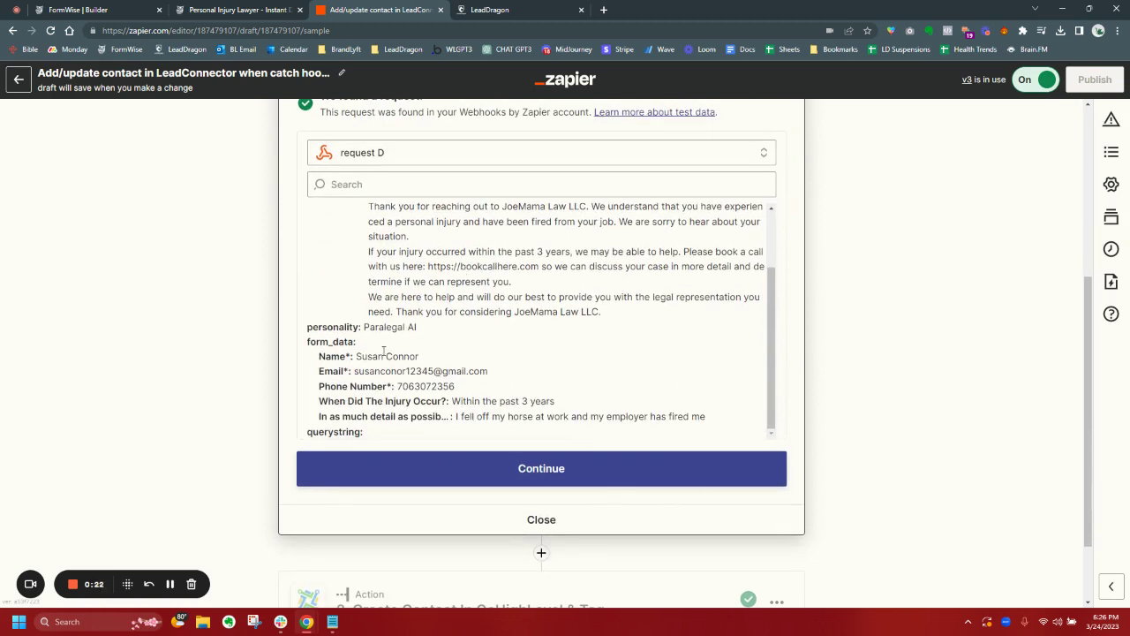
scroll(383, 351, "up", 2)
scroll(822, 391, "down", 2)
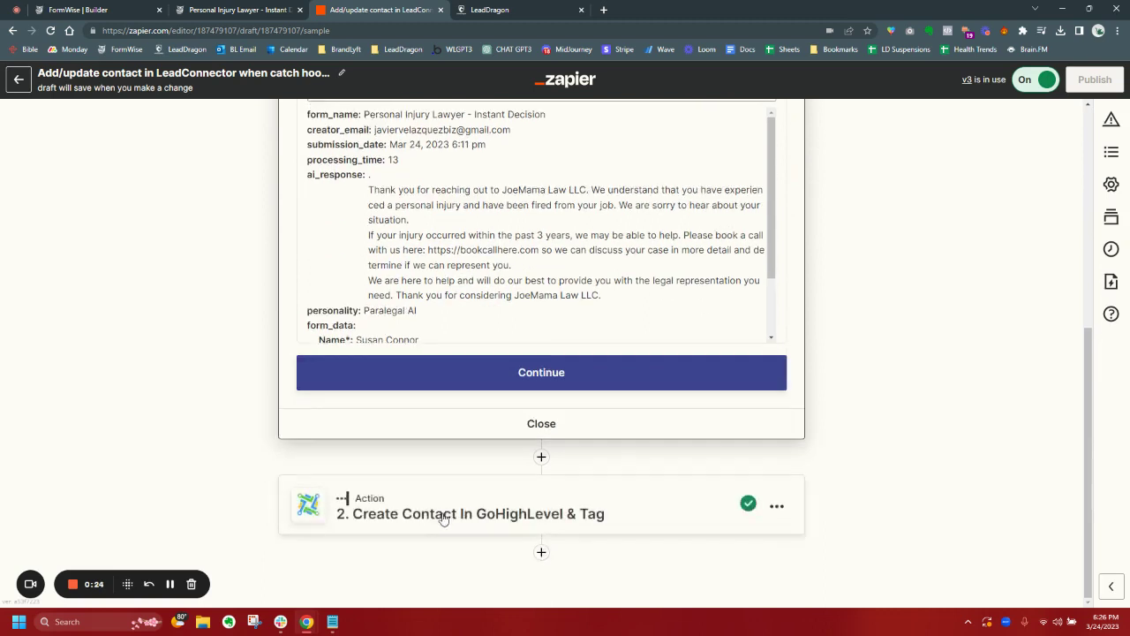
left_click(443, 518)
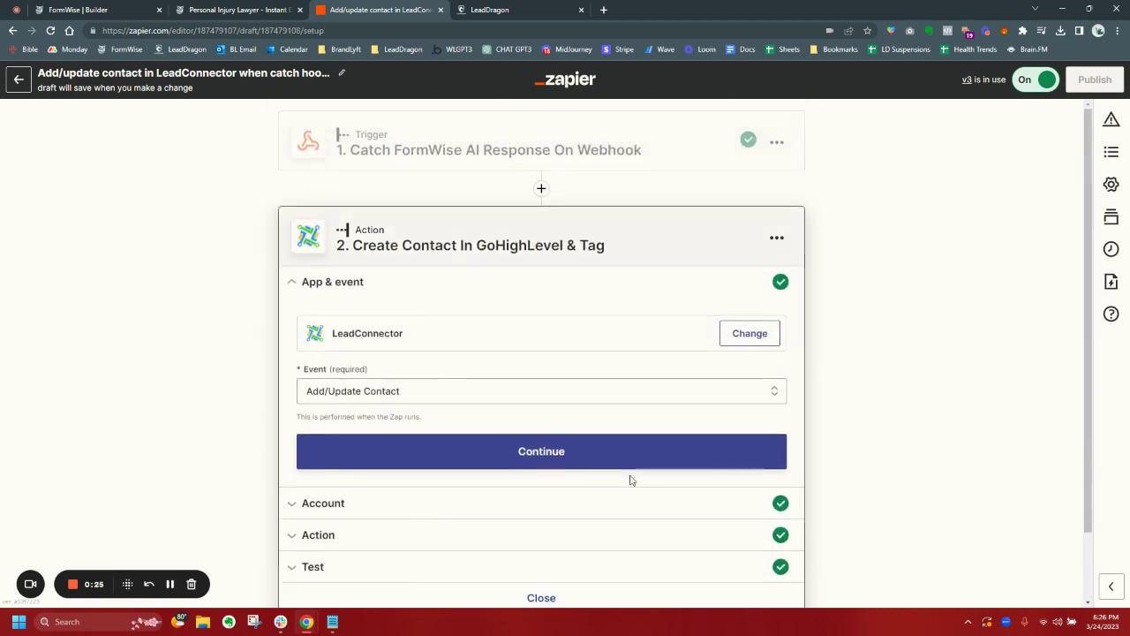
Accept LeadConnector Add/Update Contact, verify the name, phone, email, tag and AI Response mappings, and see the Success test.
left_click(490, 448)
left_click(332, 439)
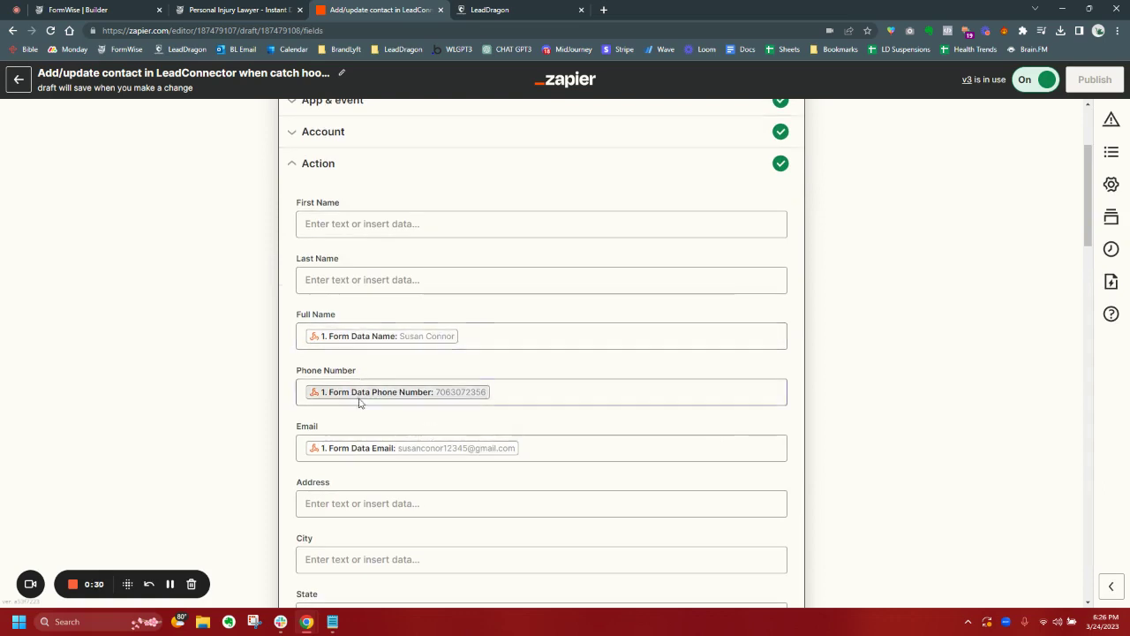
scroll(379, 453, "down", 5)
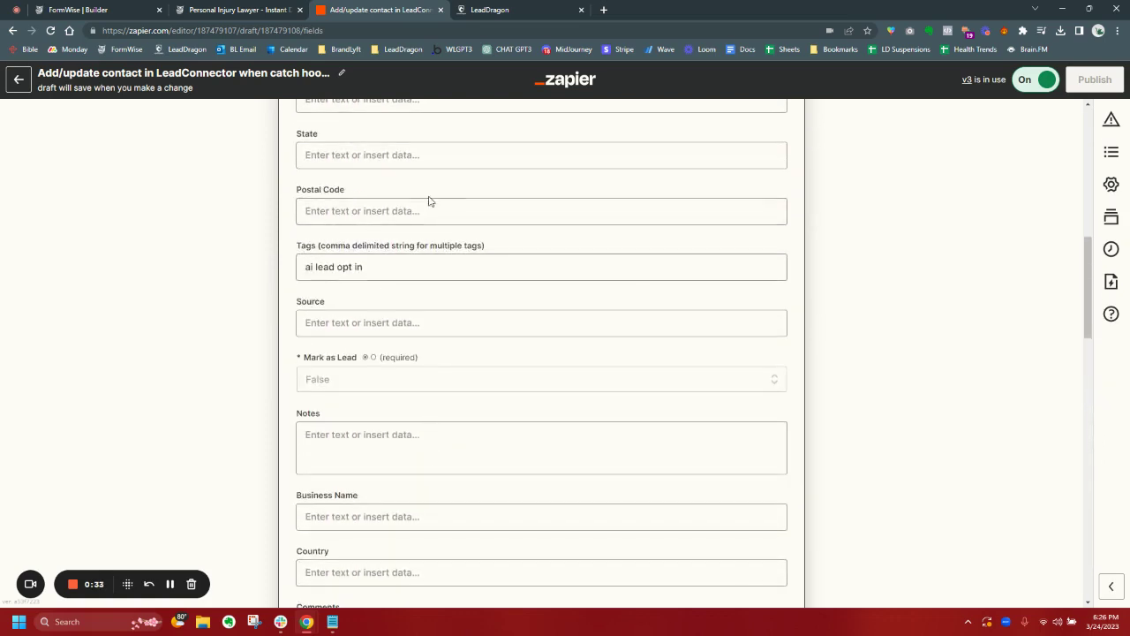
scroll(627, 304, "down", 20)
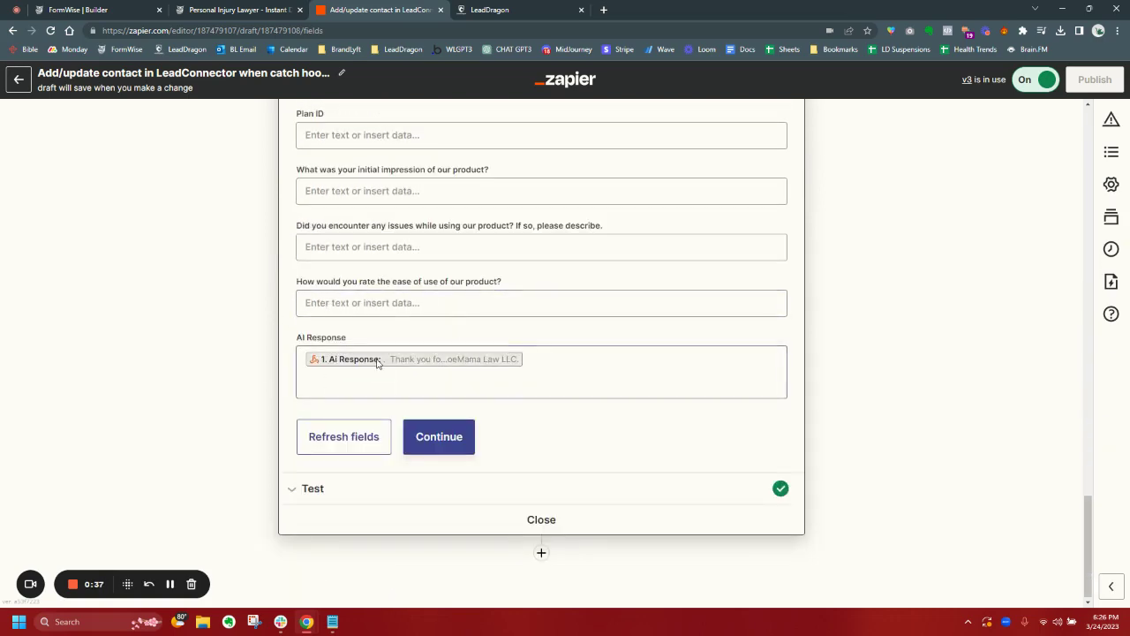
left_click(439, 436)
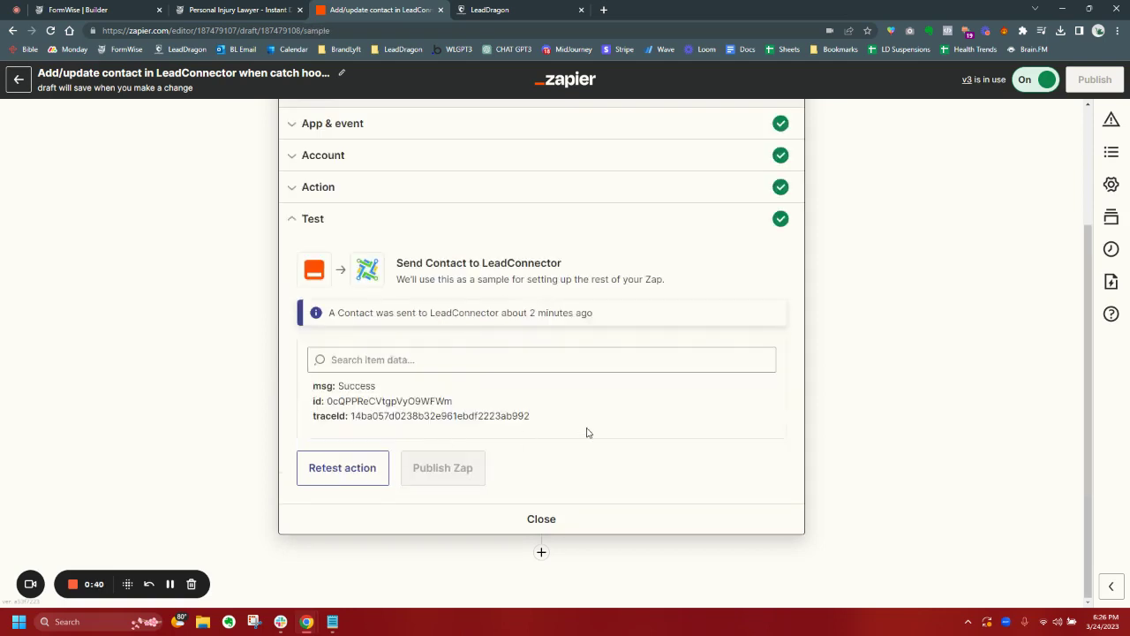
Verify the new LeadDragon contact's ai lead opt in tag and AI response text.
left_click(494, 10)
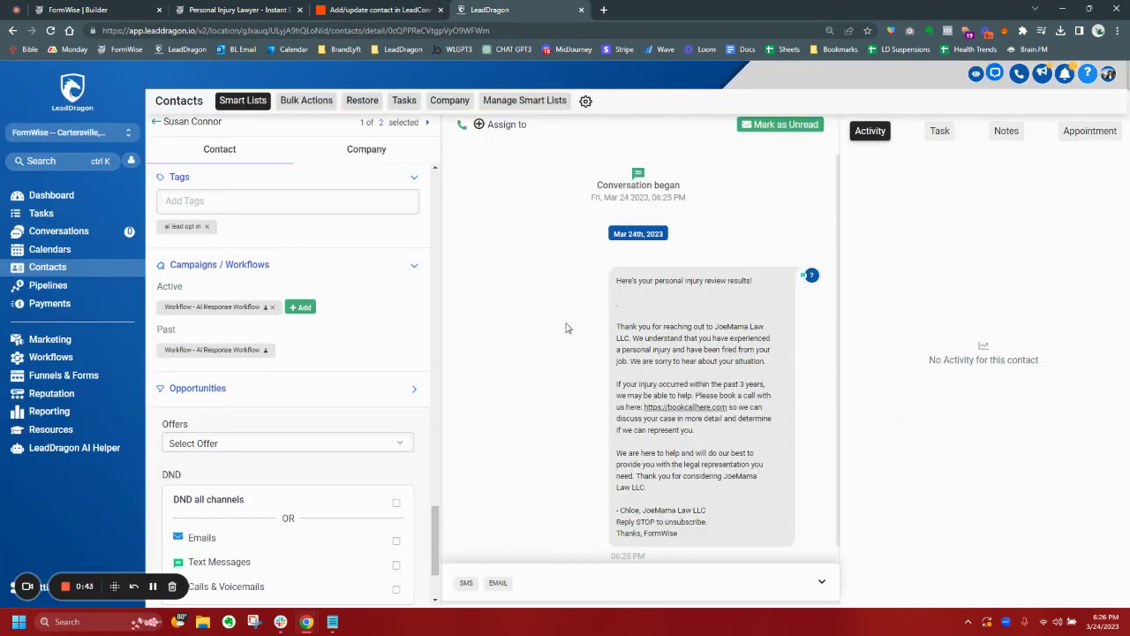
scroll(742, 290, "down", 1)
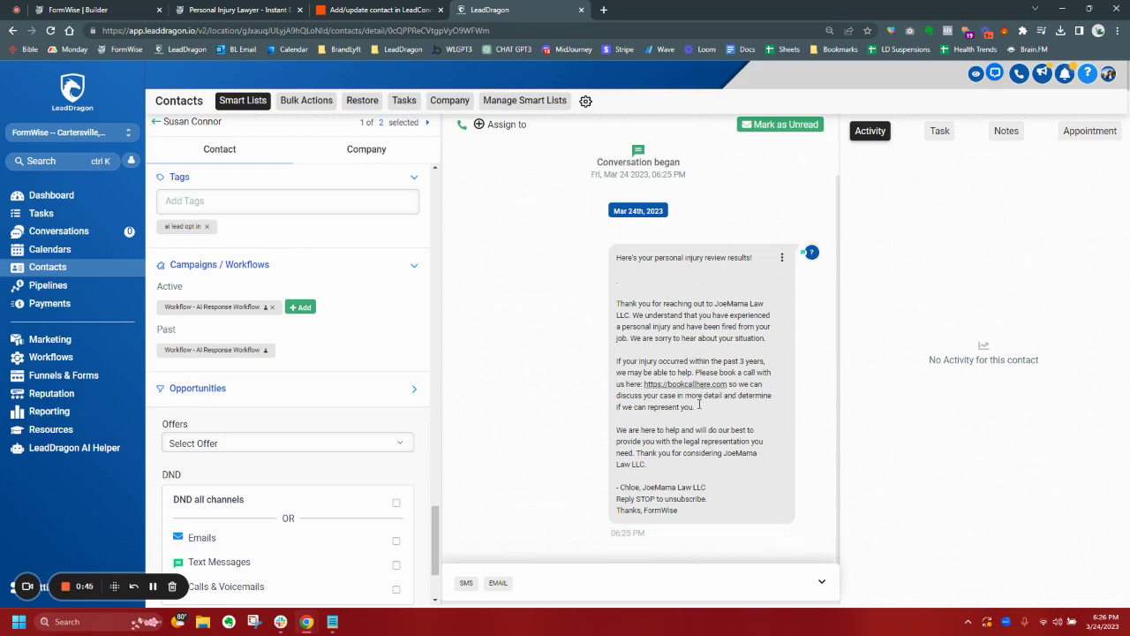
scroll(266, 278, "up", 5)
scroll(266, 278, "up", 10)
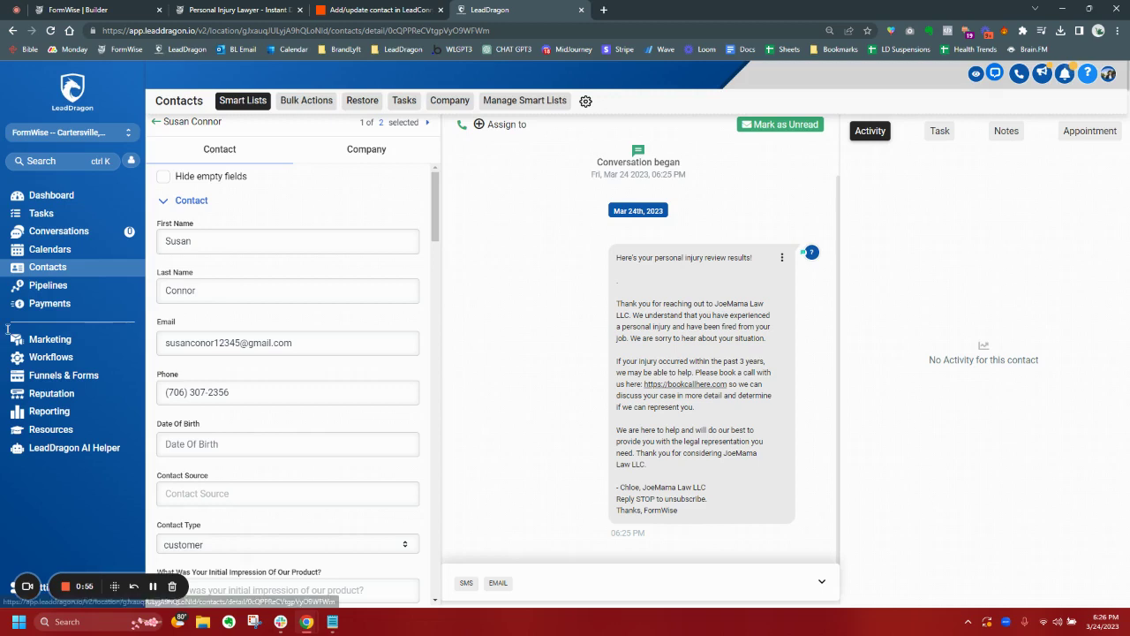
left_click(48, 357)
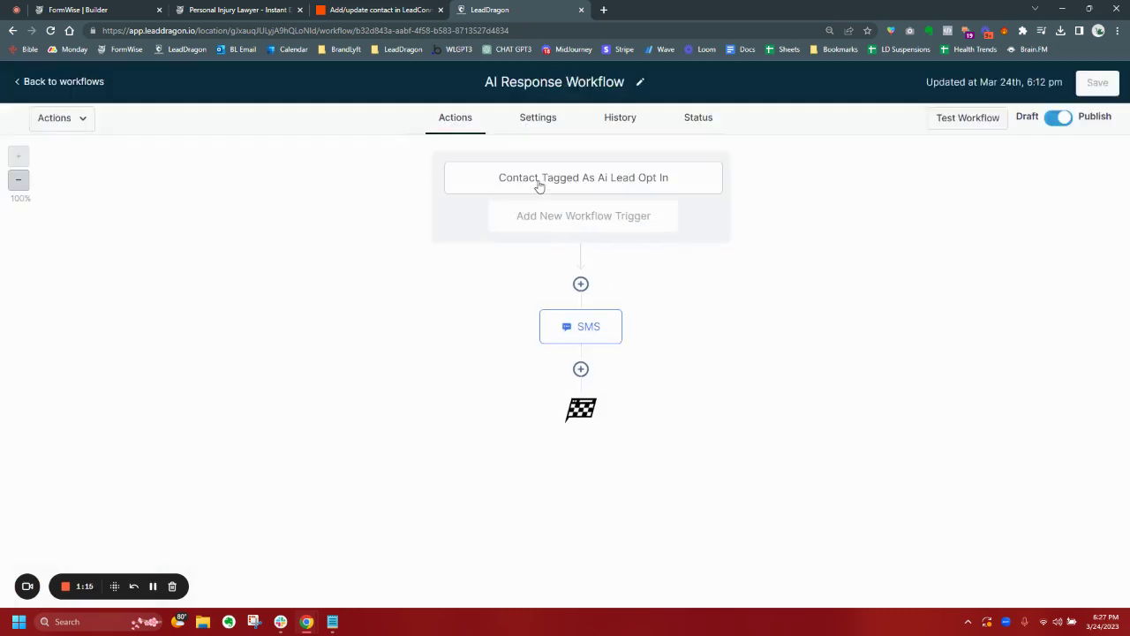
Keep the ai lead opt in tag trigger and paste an SMS message containing {{contact.ai_response}}.
left_click(537, 184)
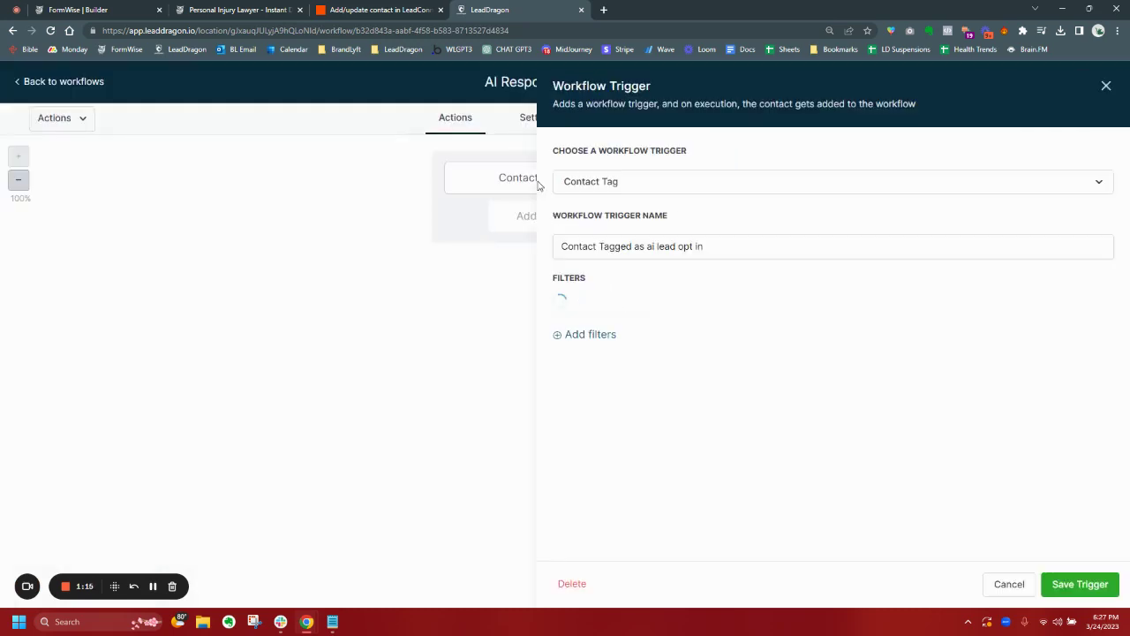
left_click(1080, 584)
left_click(592, 335)
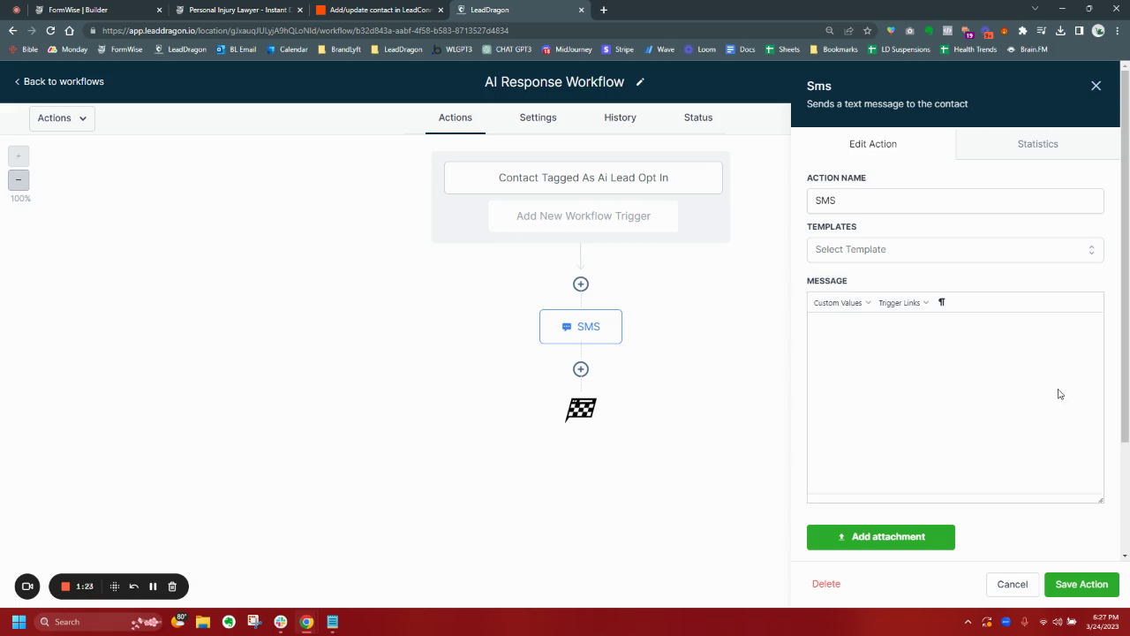
left_click(1059, 391)
type("Here's your personal injury review results!  {{contact.ai_response}}  - Chloe, JoeMama Law LLC")
triple_click(837, 358)
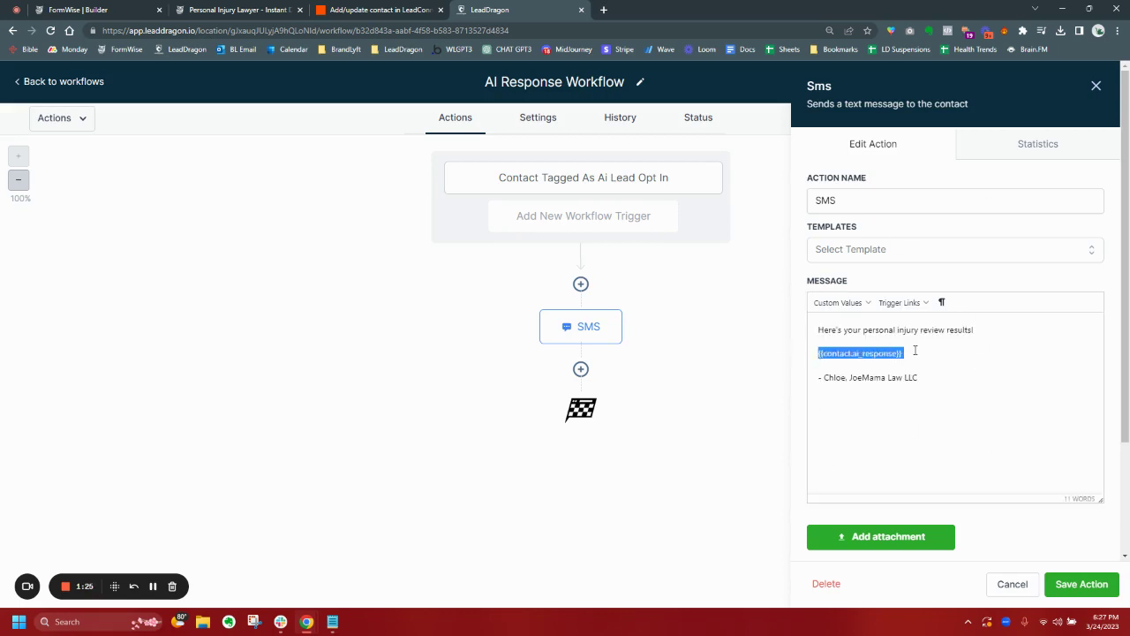
left_click(1080, 583)
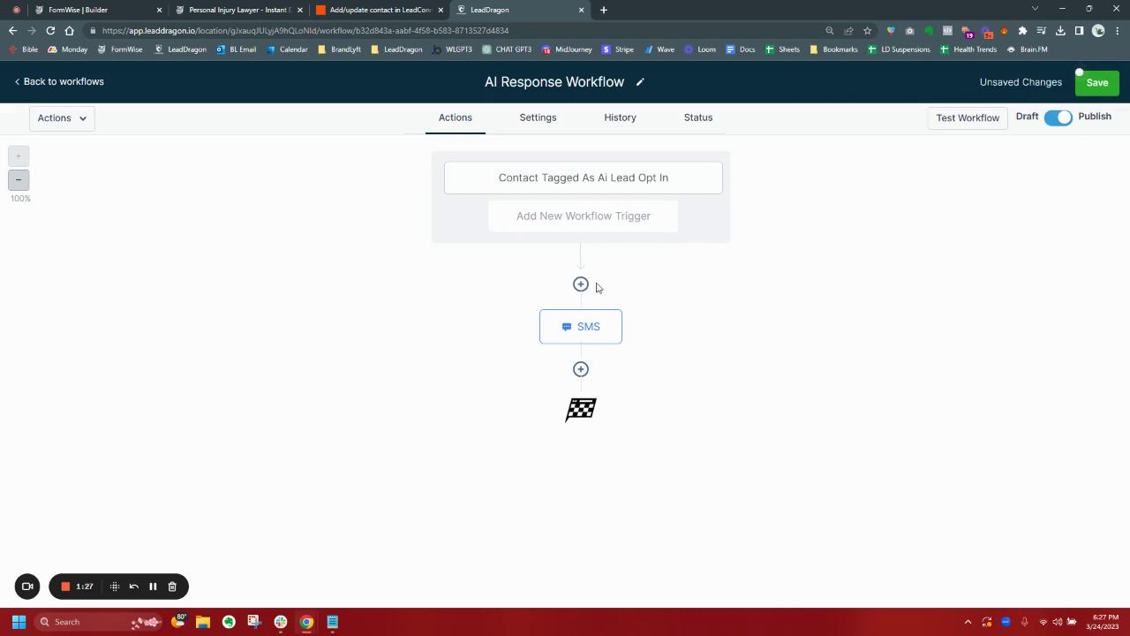
Cancel the stray added step and save the AI Response Workflow.
left_click(580, 283)
left_click(1096, 92)
left_click(1110, 82)
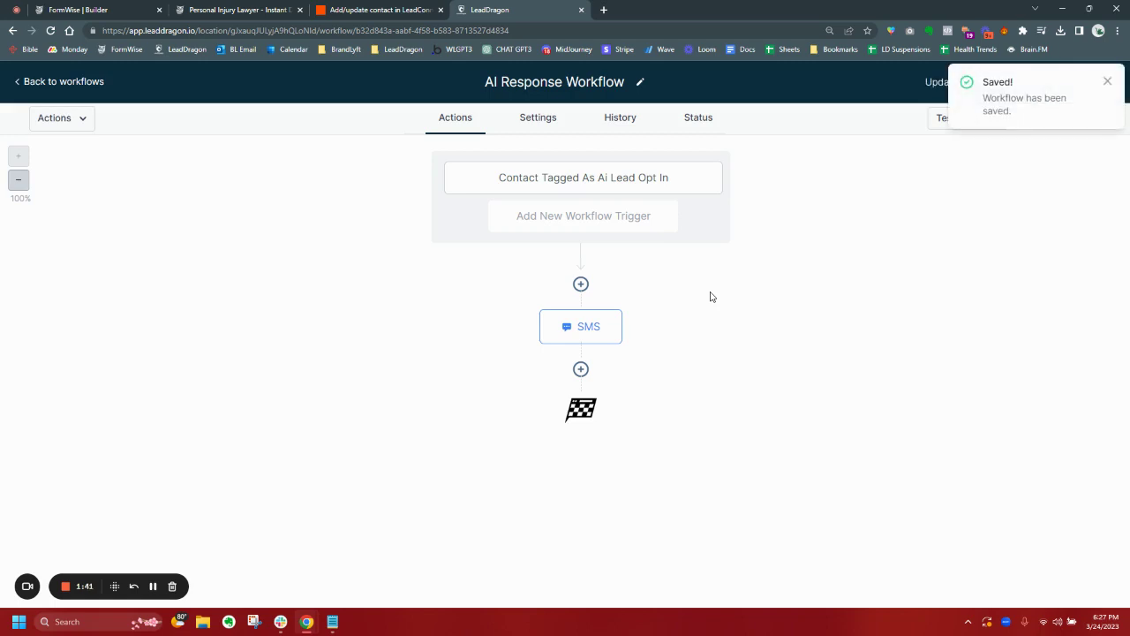
left_click(581, 369)
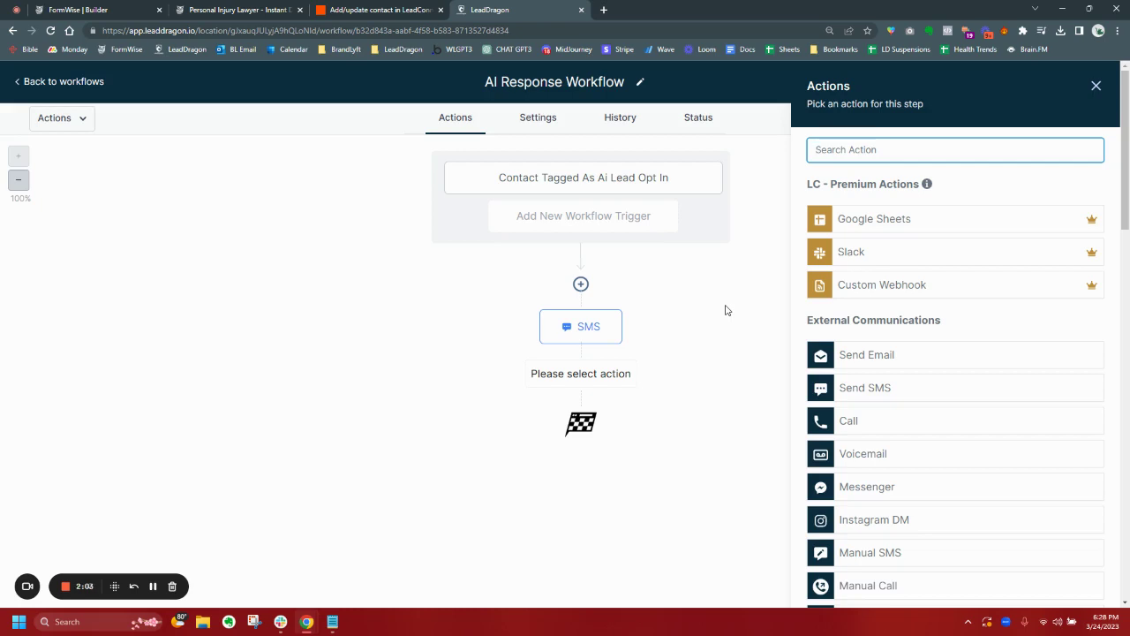
left_click(1096, 85)
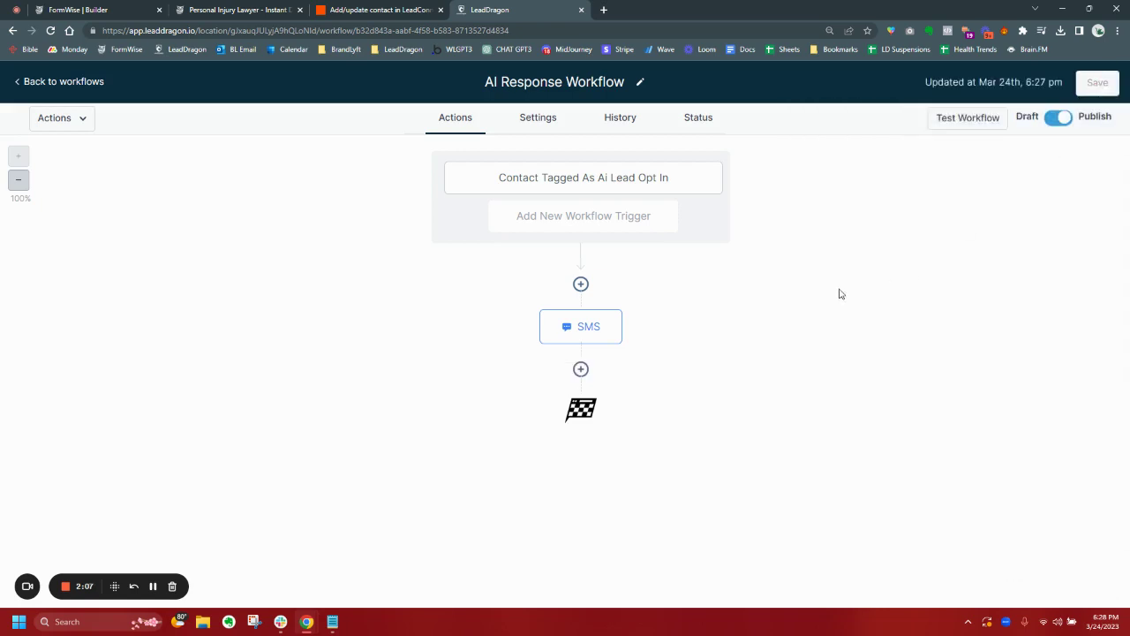